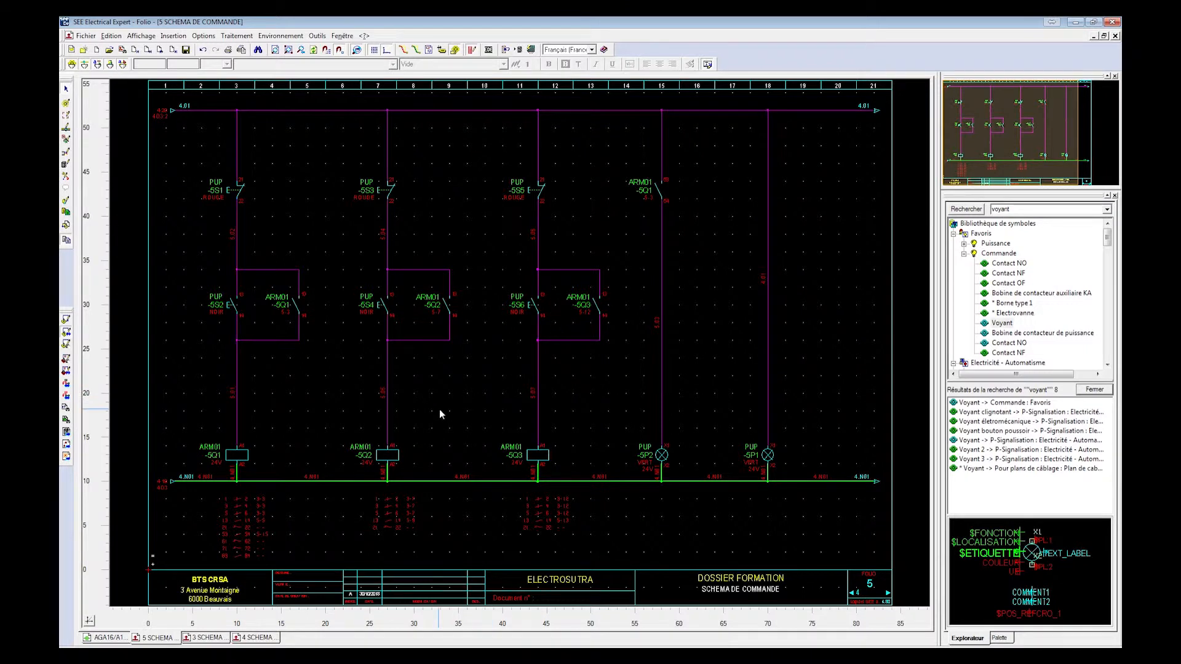
Step: Open the PLC I/O assistant and start a controller configuration import of the Schneider zef type
left_click(227, 38)
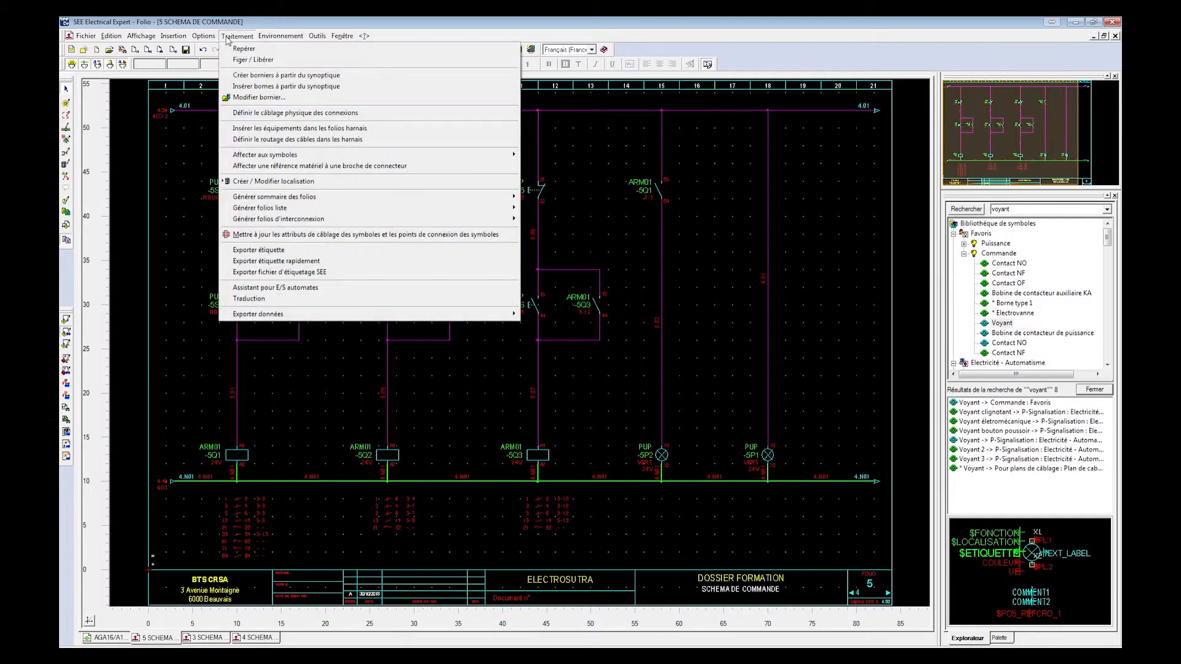
left_click(284, 294)
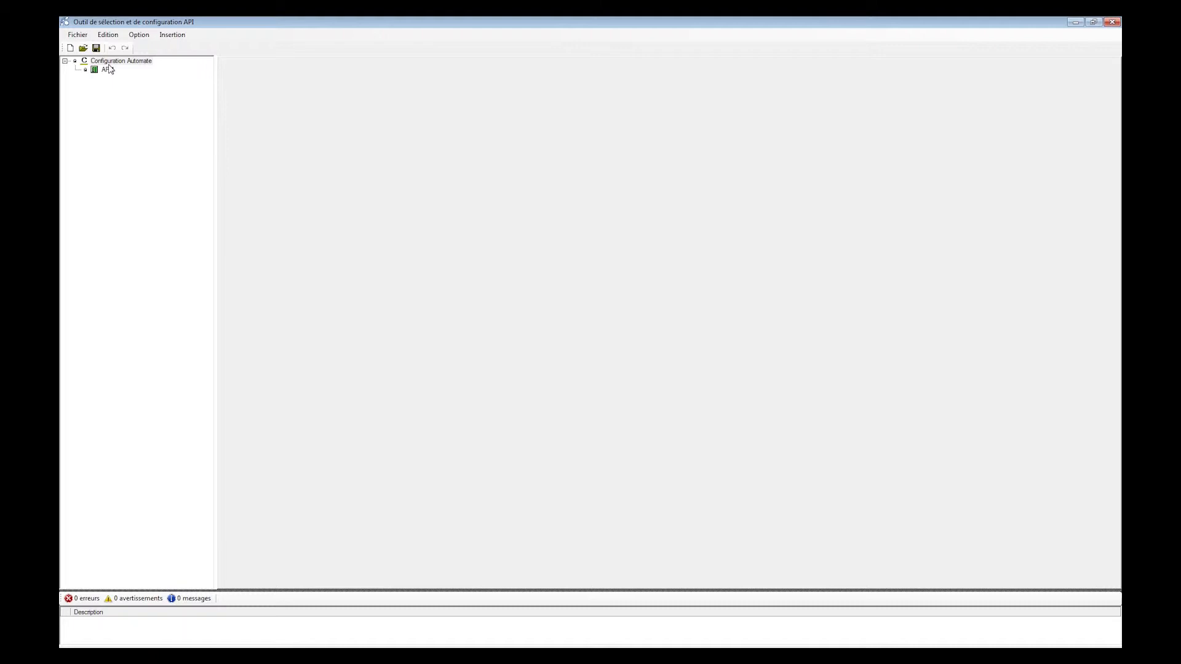
left_click(71, 36)
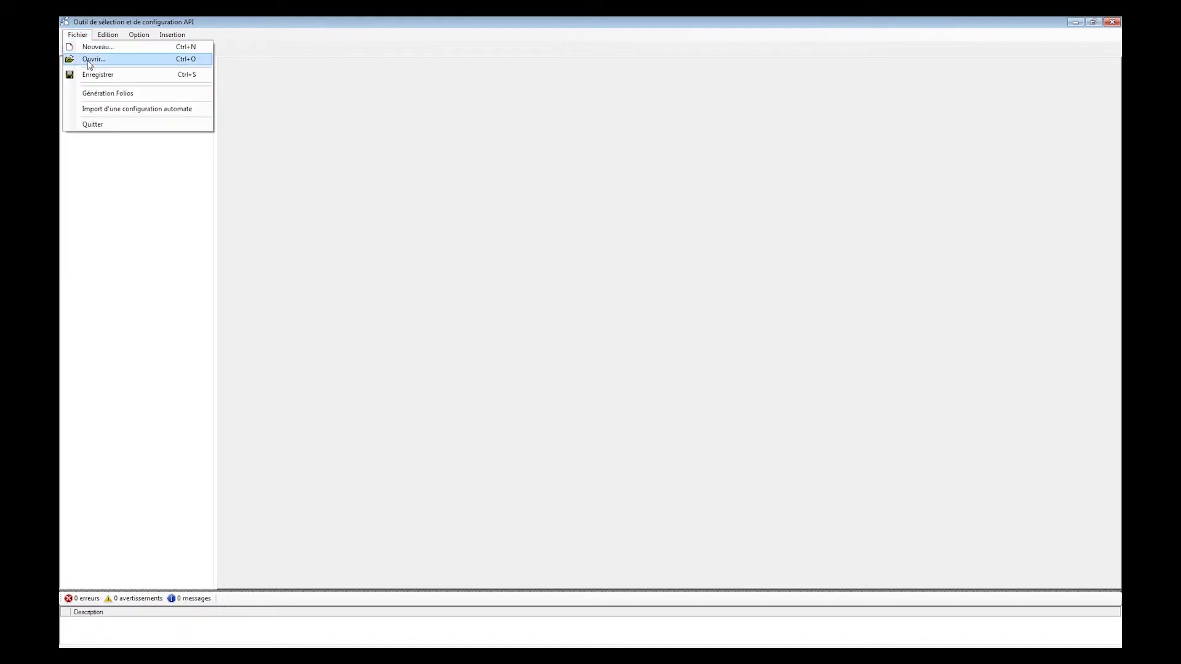
left_click(107, 111)
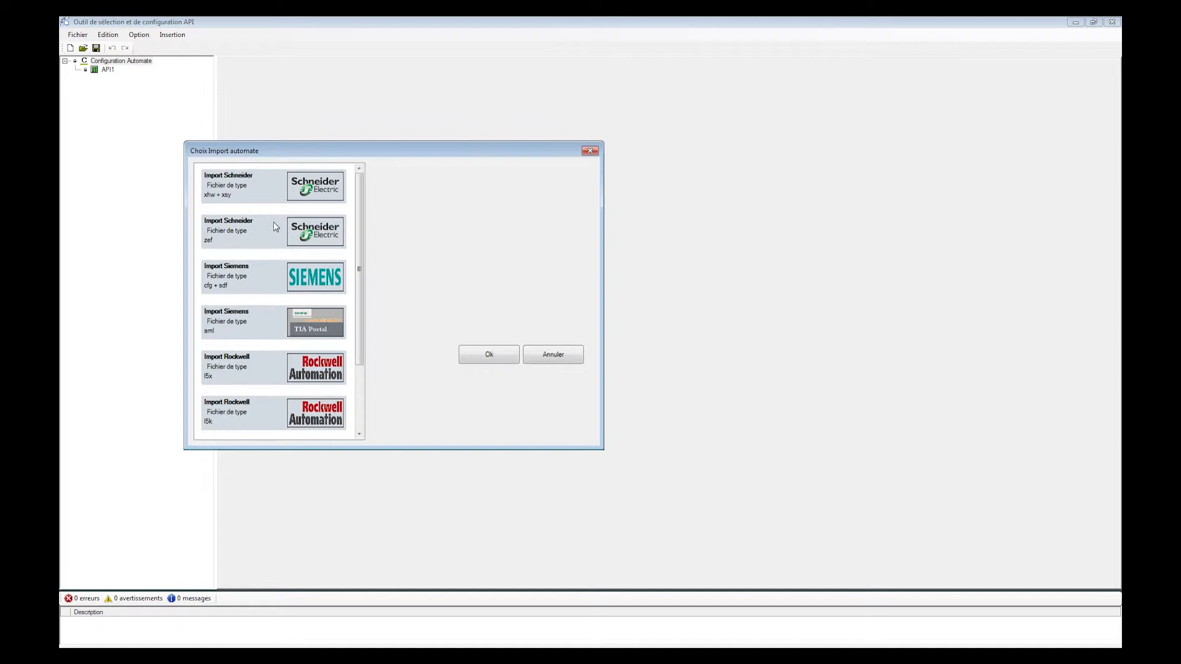
left_click(276, 227)
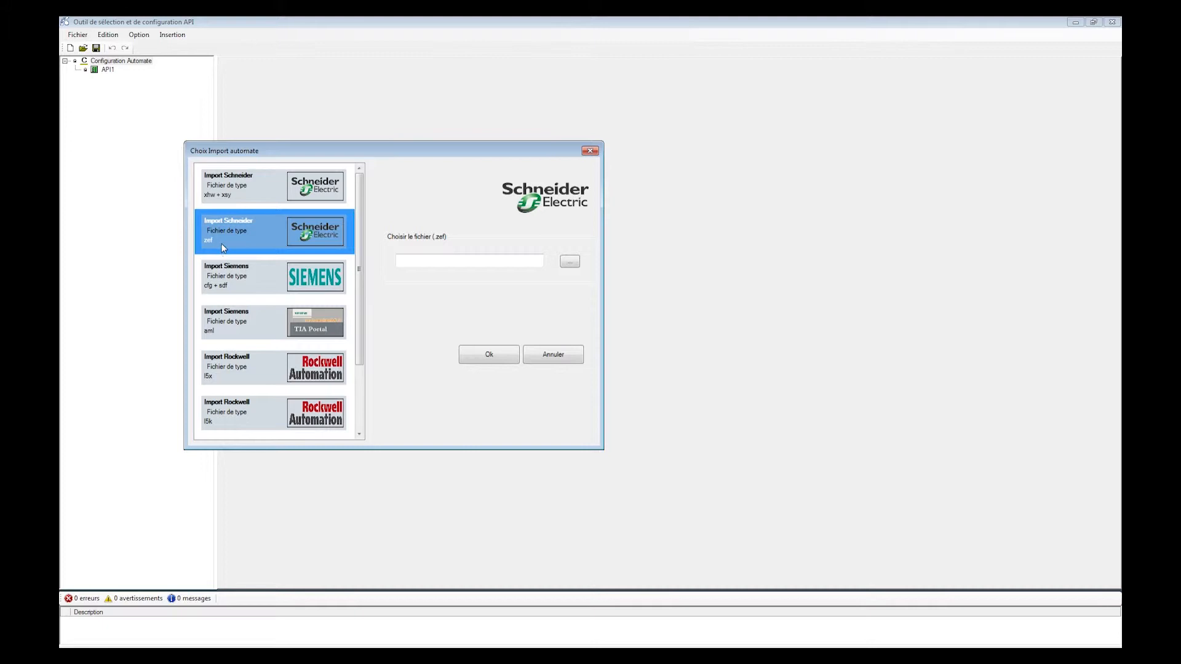
Step: Select Test configuration.zef from the Test Configuration folder on the DONNEES (G:) drive as the import file
left_click(575, 267)
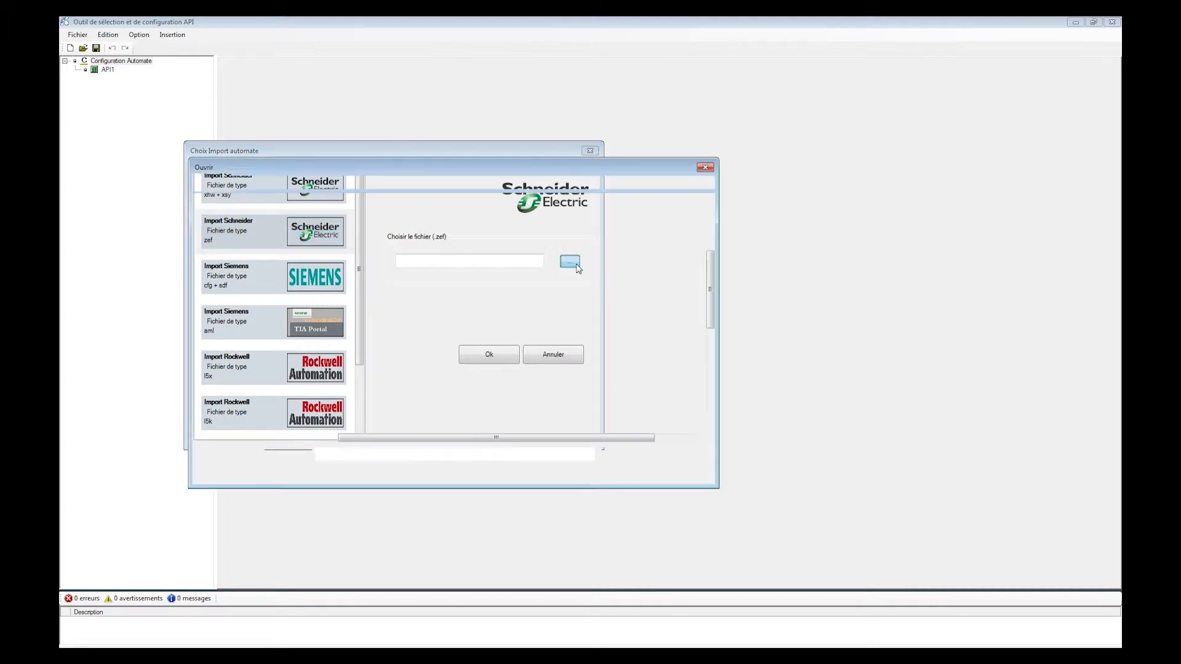
left_click_drag(710, 316, 710, 373)
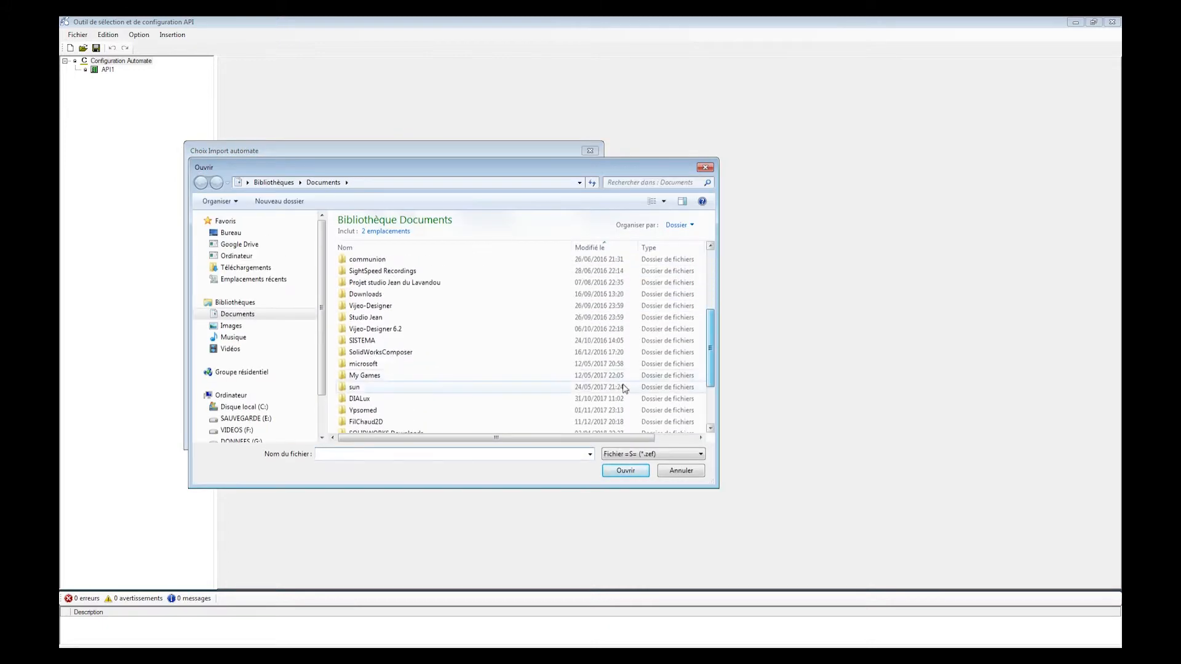
left_click(361, 376)
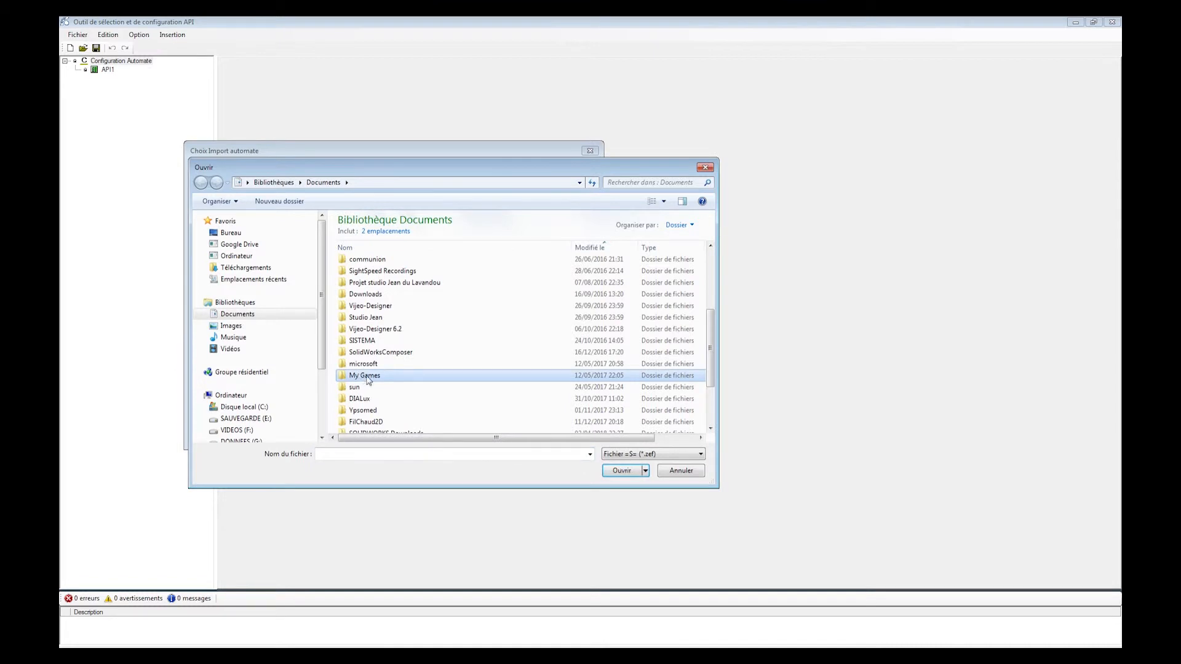
left_click(492, 398)
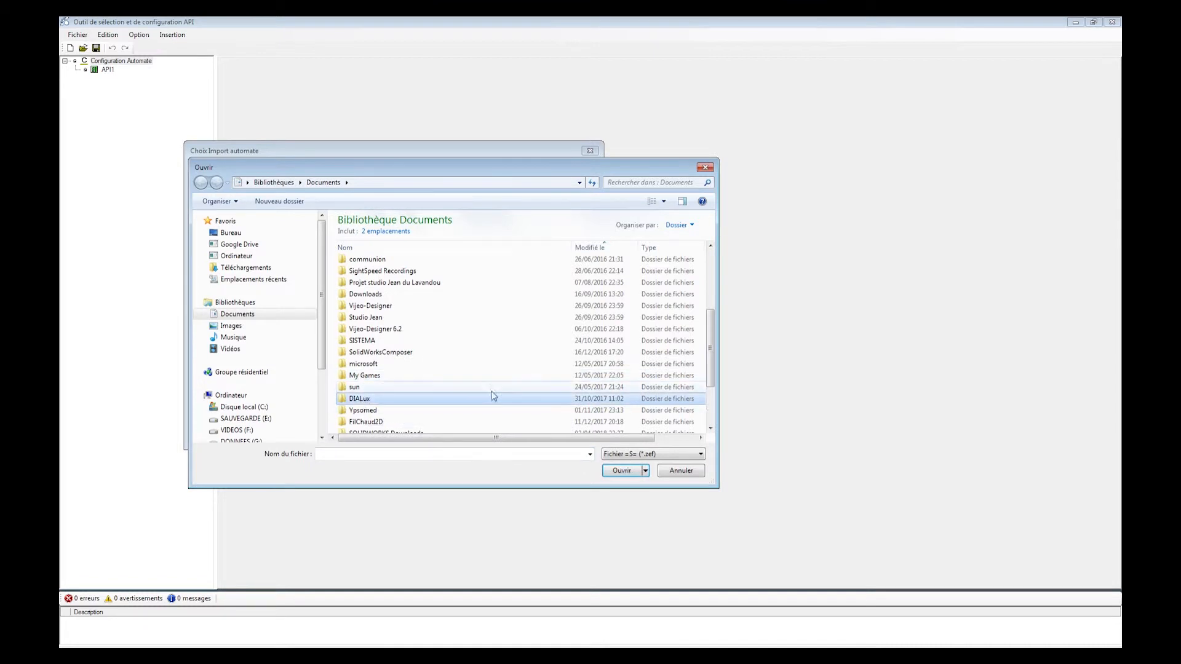
left_click(240, 440)
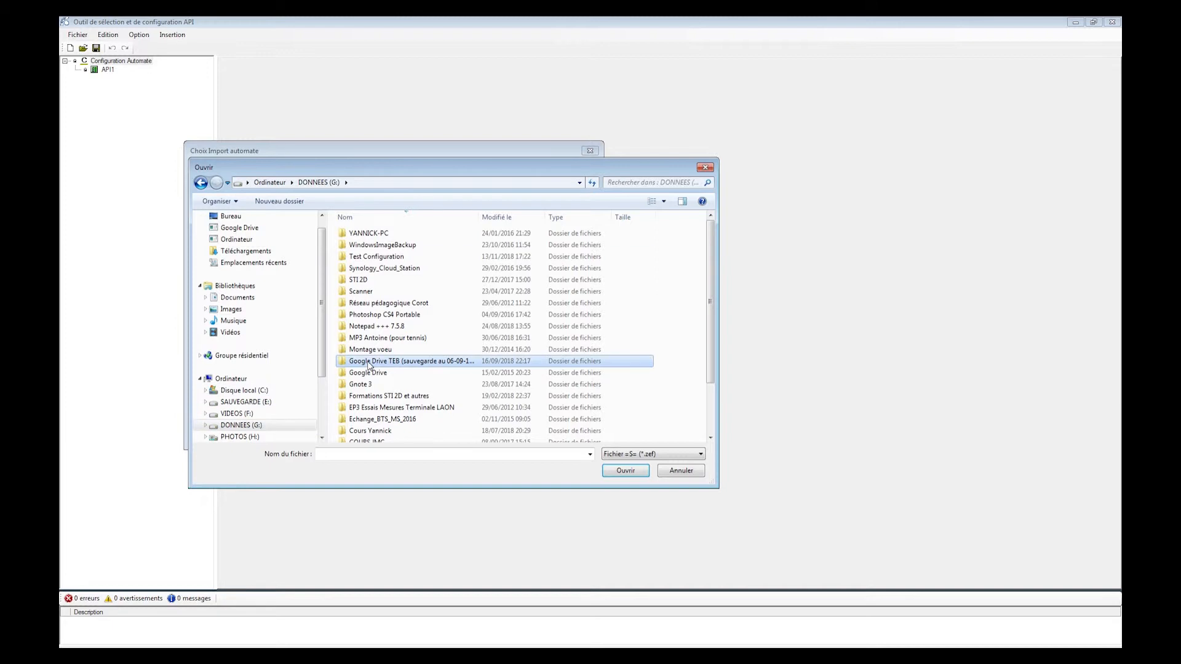
left_click(378, 257)
double_click(380, 258)
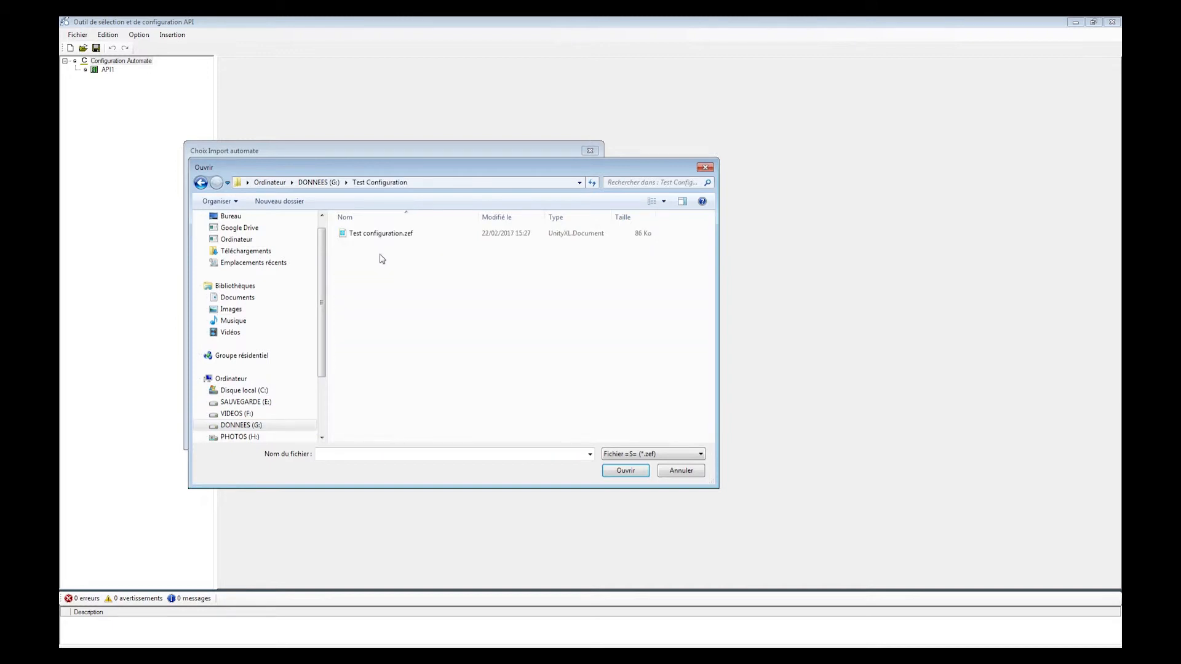
left_click(400, 238)
left_click(613, 475)
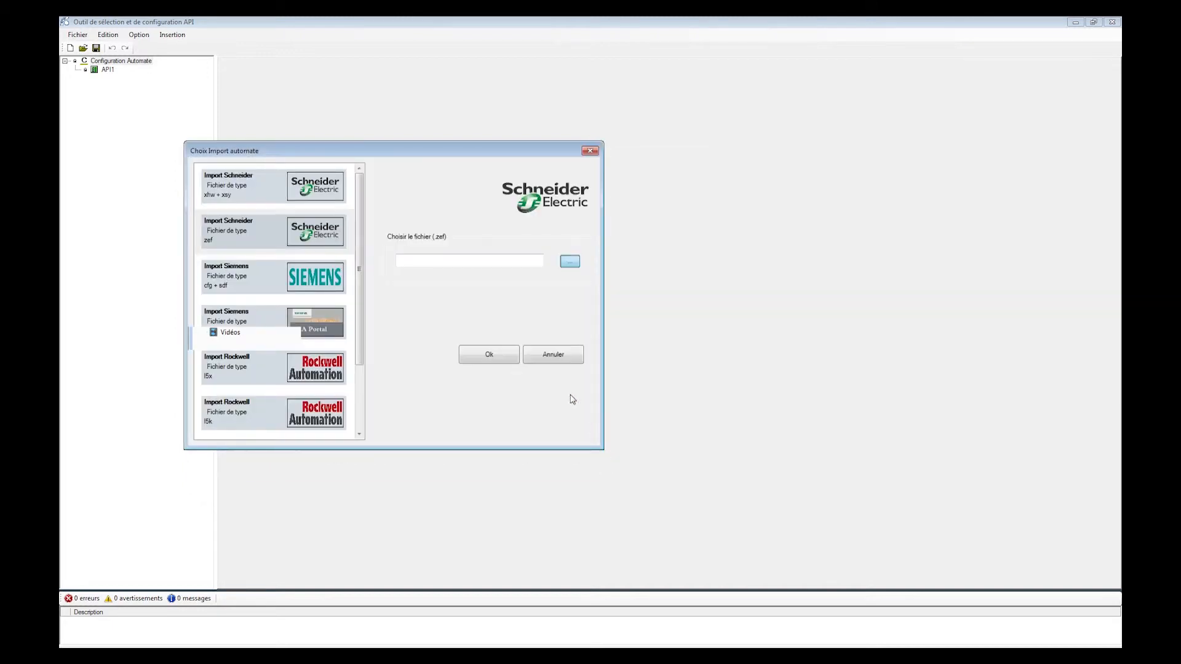
Step: Run the import, replacing the existing API1 controller and agreeing to erase its hardware configuration
left_click(488, 359)
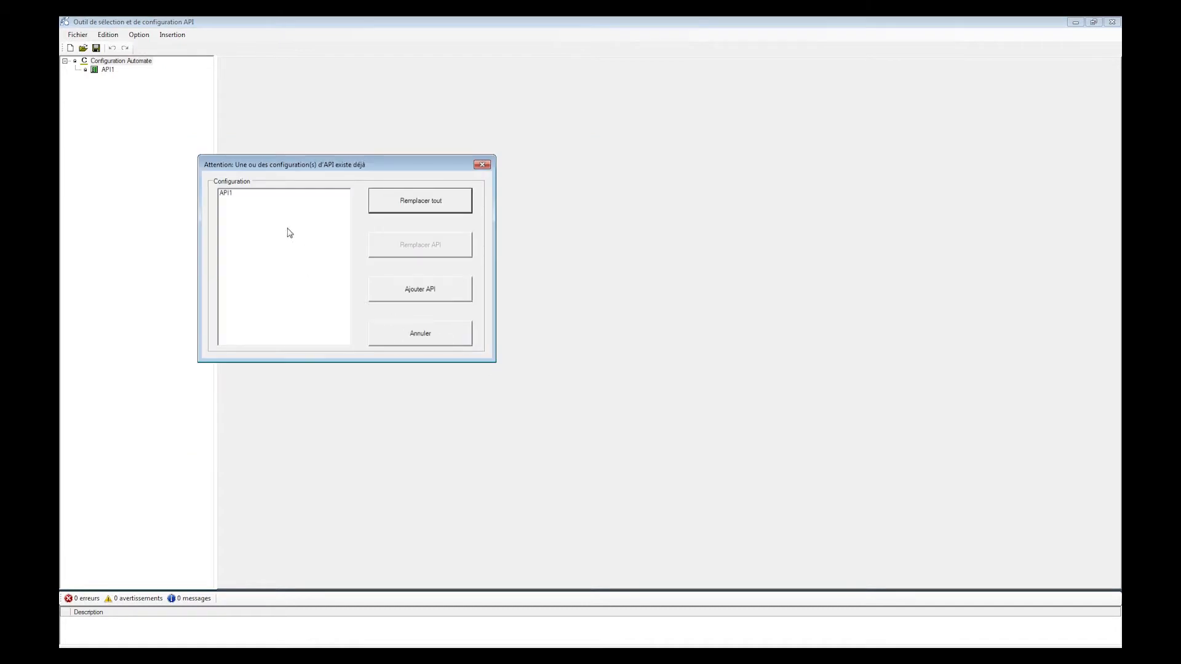
left_click(233, 194)
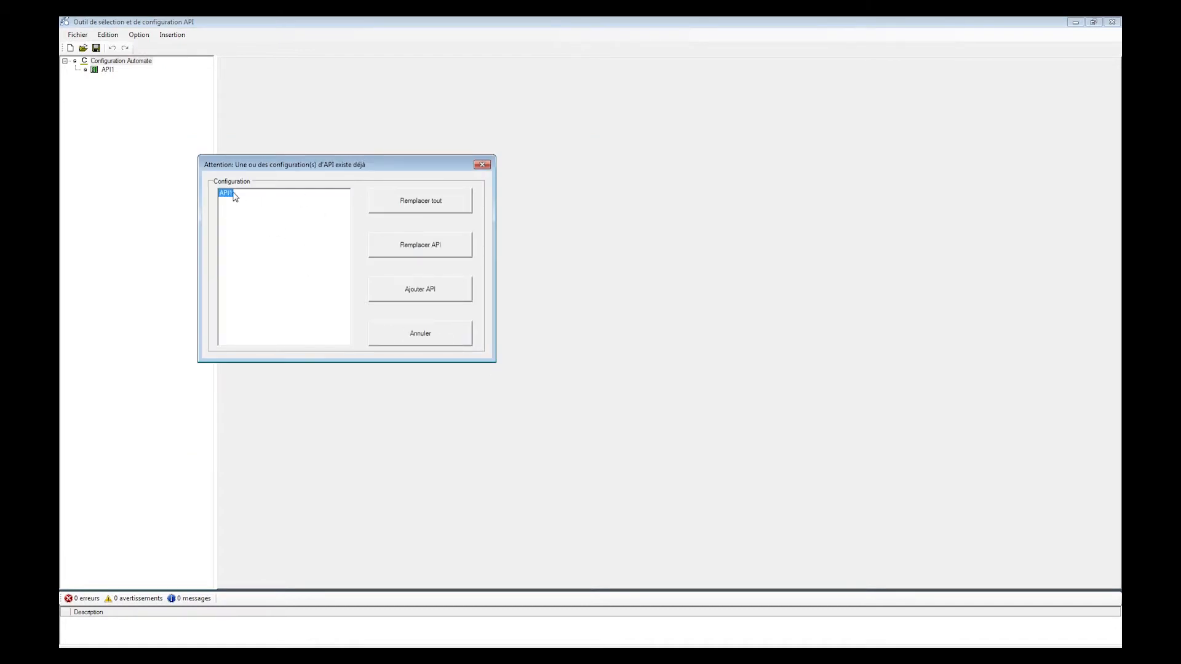
left_click(432, 252)
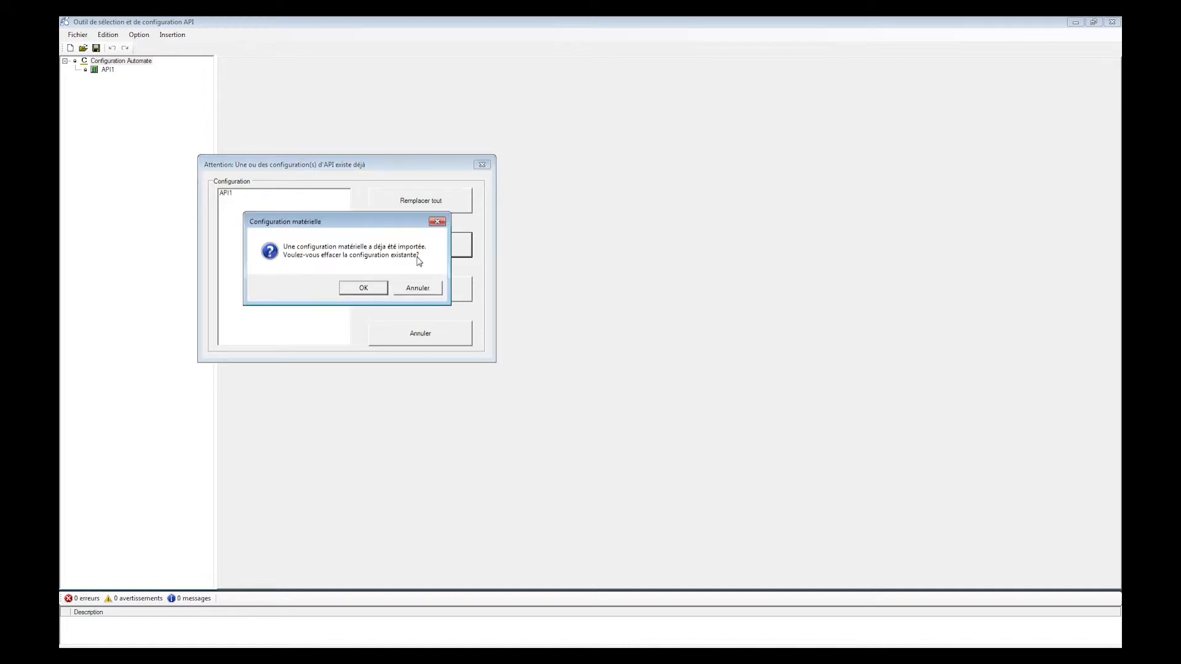
left_click(365, 286)
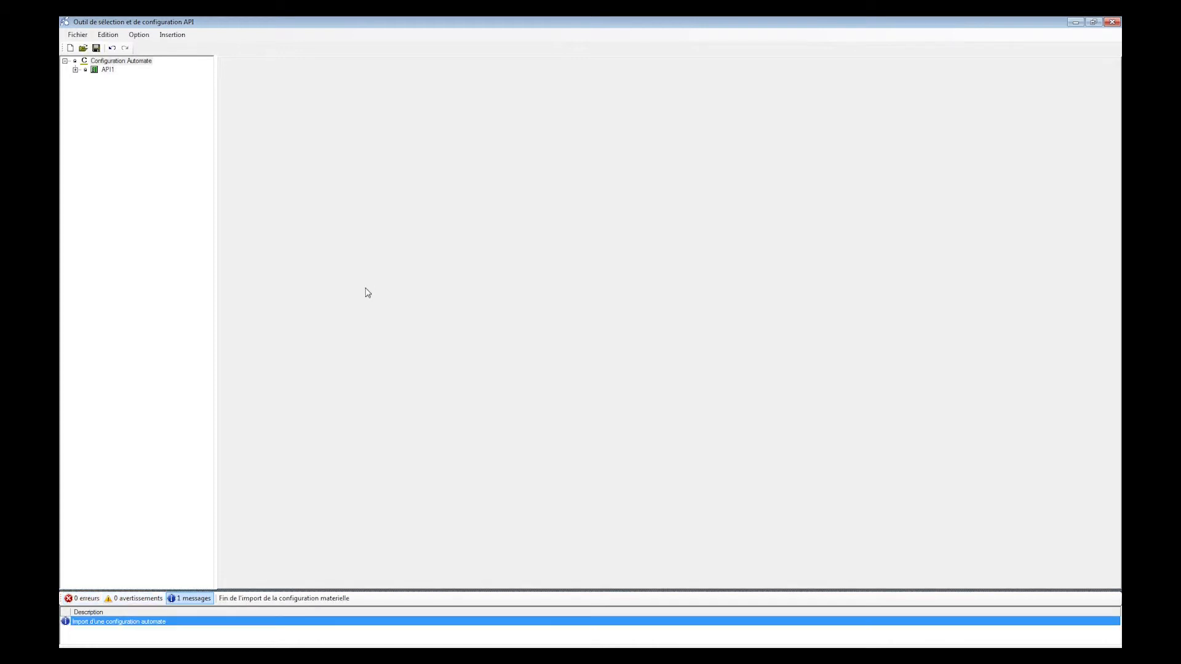
Step: Expand API1 and RACK0 and examine the properties of the power supply and processor modules
left_click(75, 70)
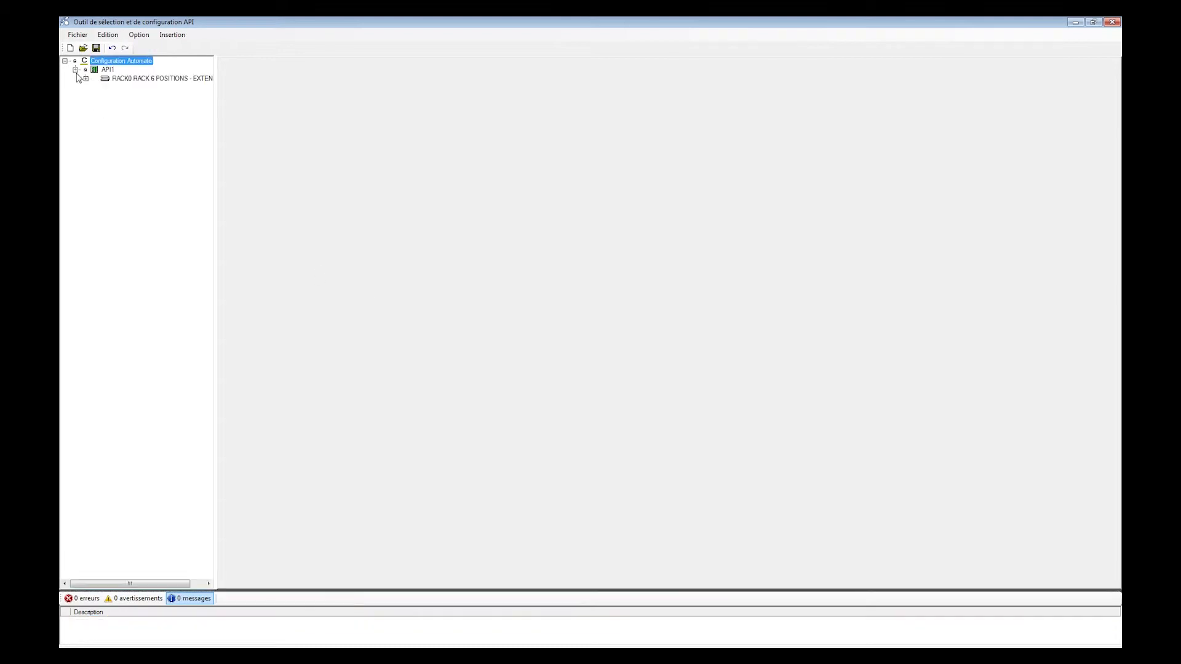
left_click(85, 79)
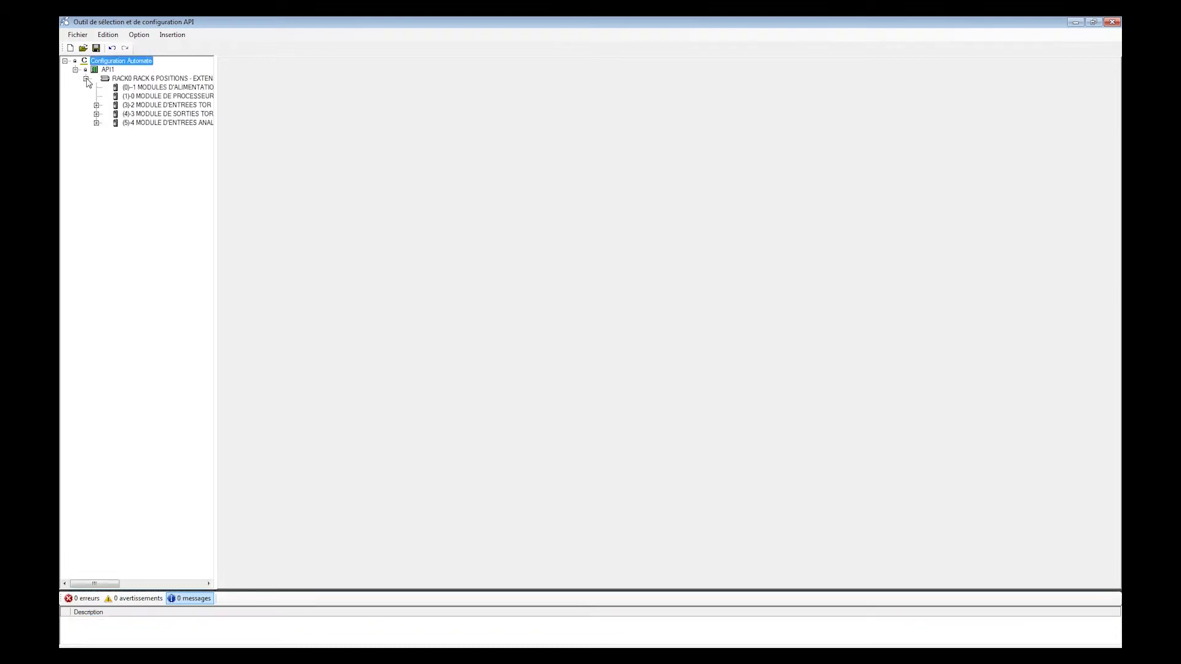
left_click(147, 80)
left_click(152, 88)
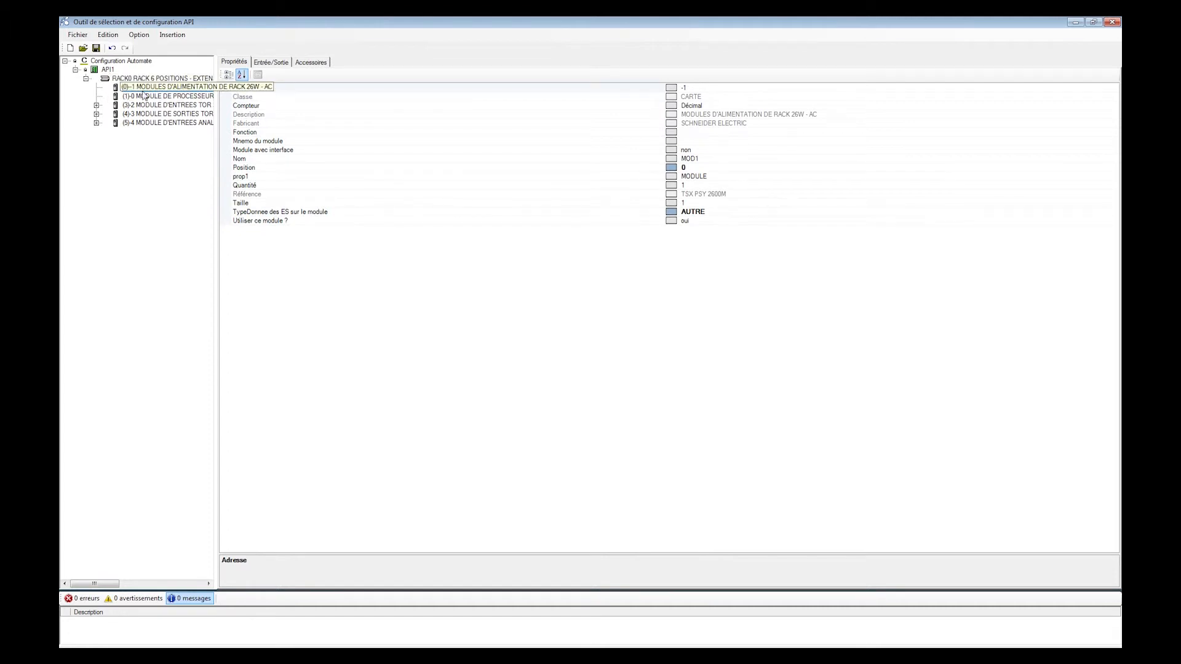
left_click(120, 97)
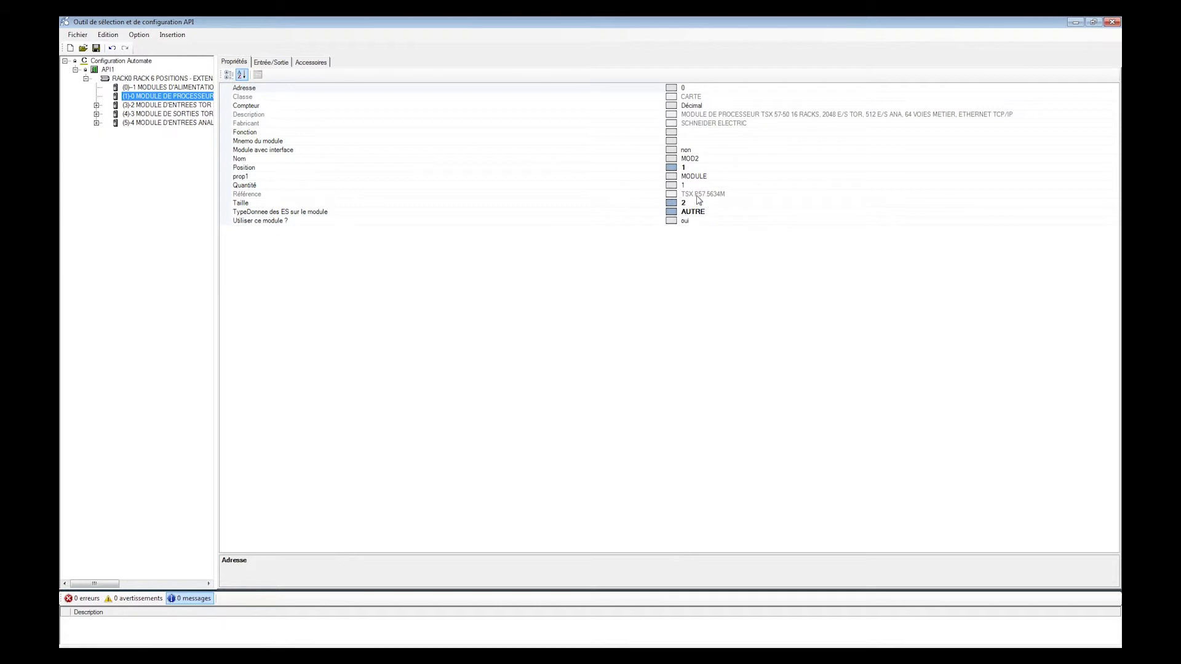
Step: Examine the channels of the TOR input and output modules, including their address, mnemonic and comment tables
left_click(97, 105)
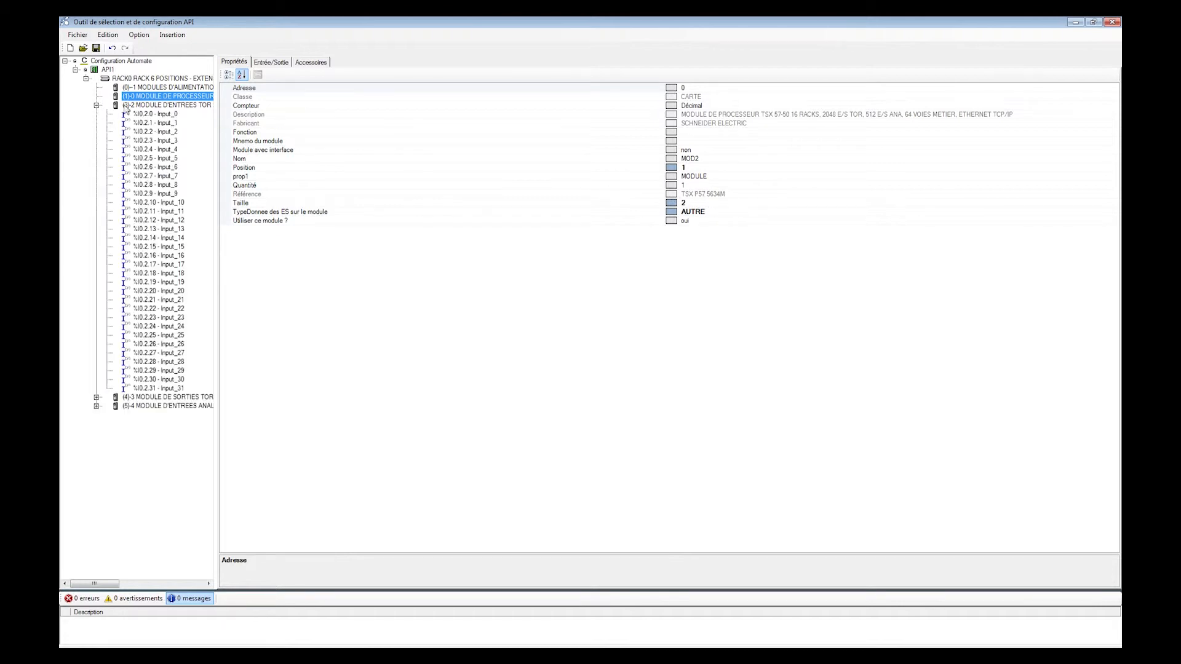
left_click(153, 115)
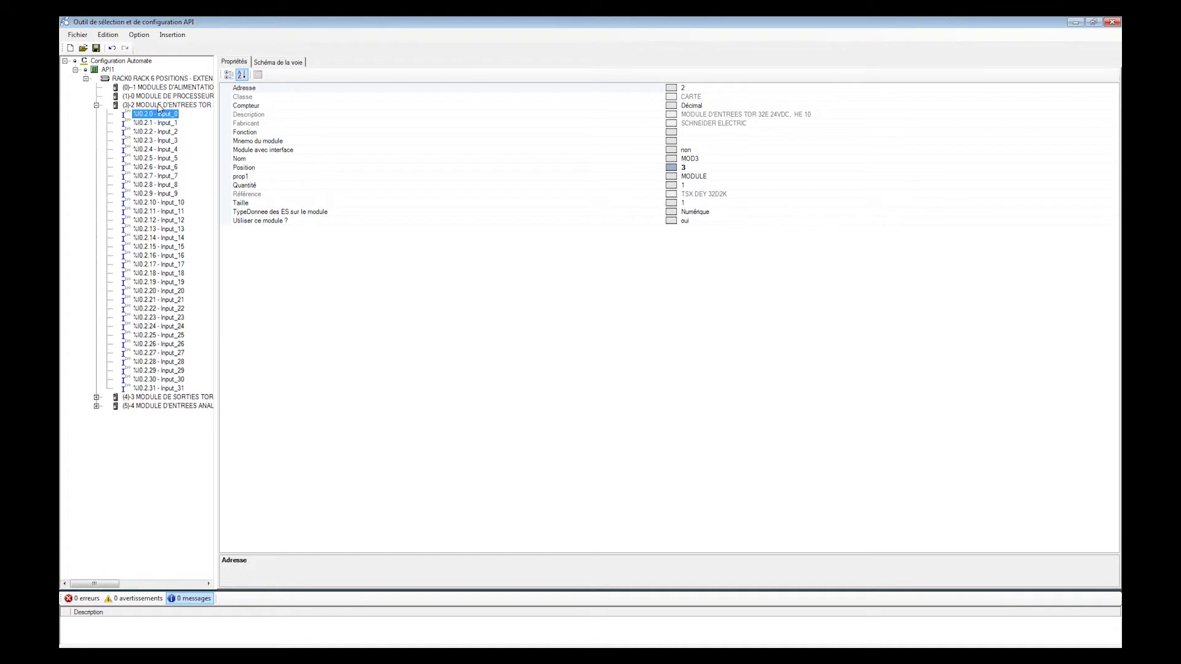
left_click(184, 109)
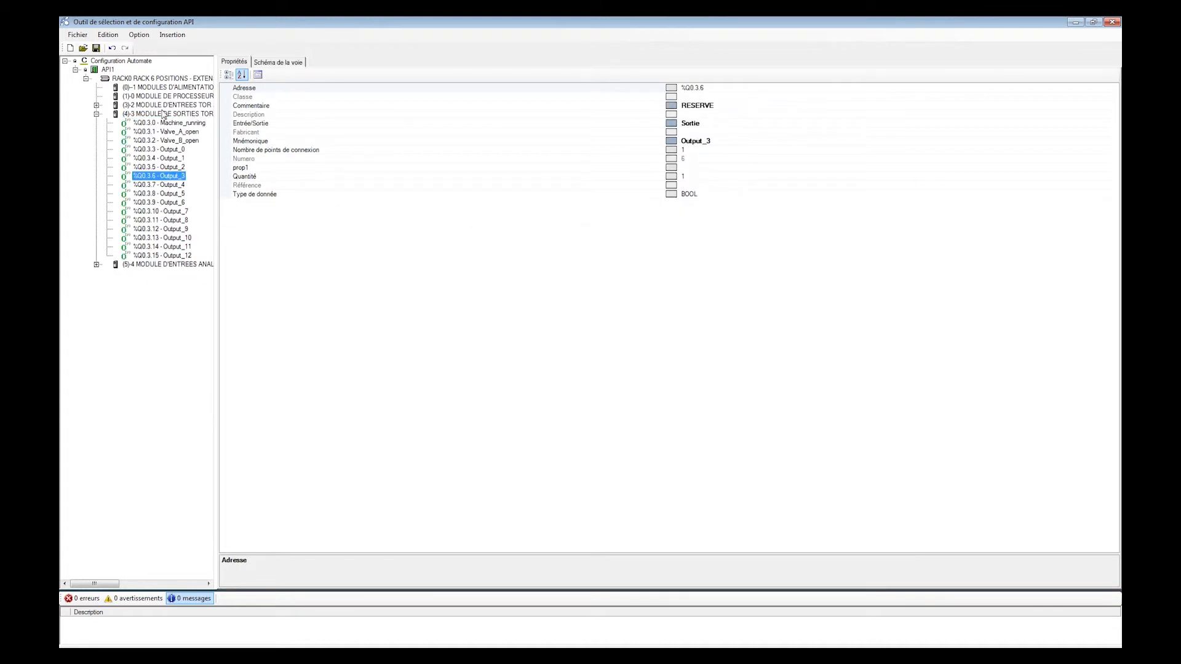
left_click(165, 106)
double_click(173, 105)
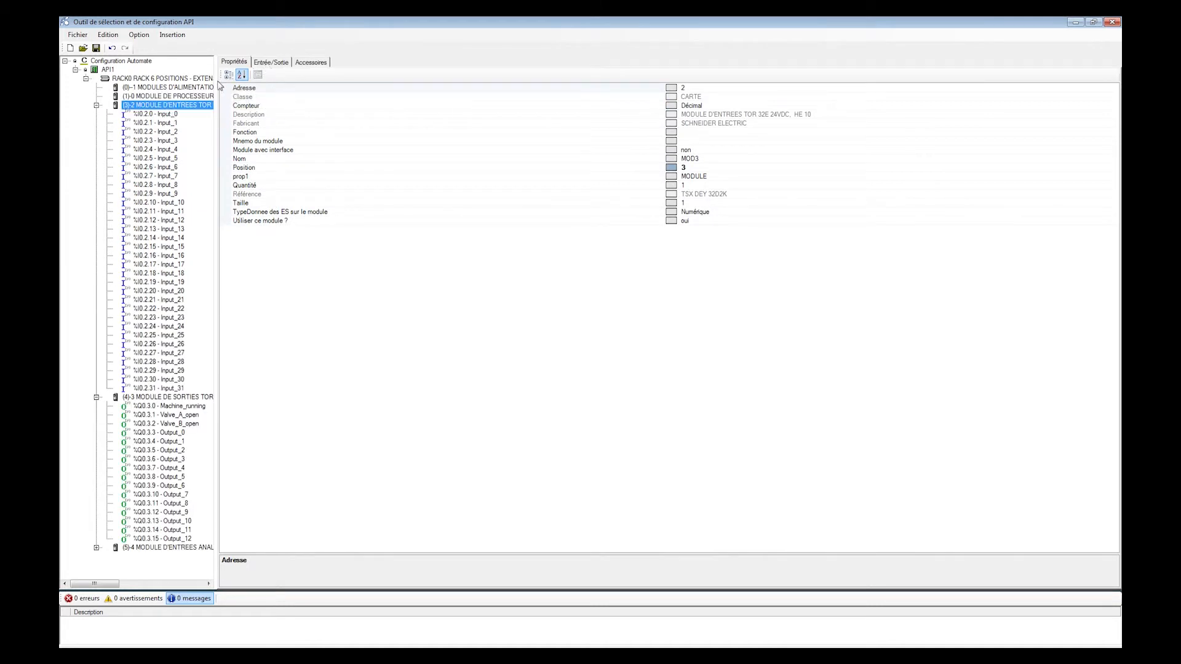
left_click(265, 63)
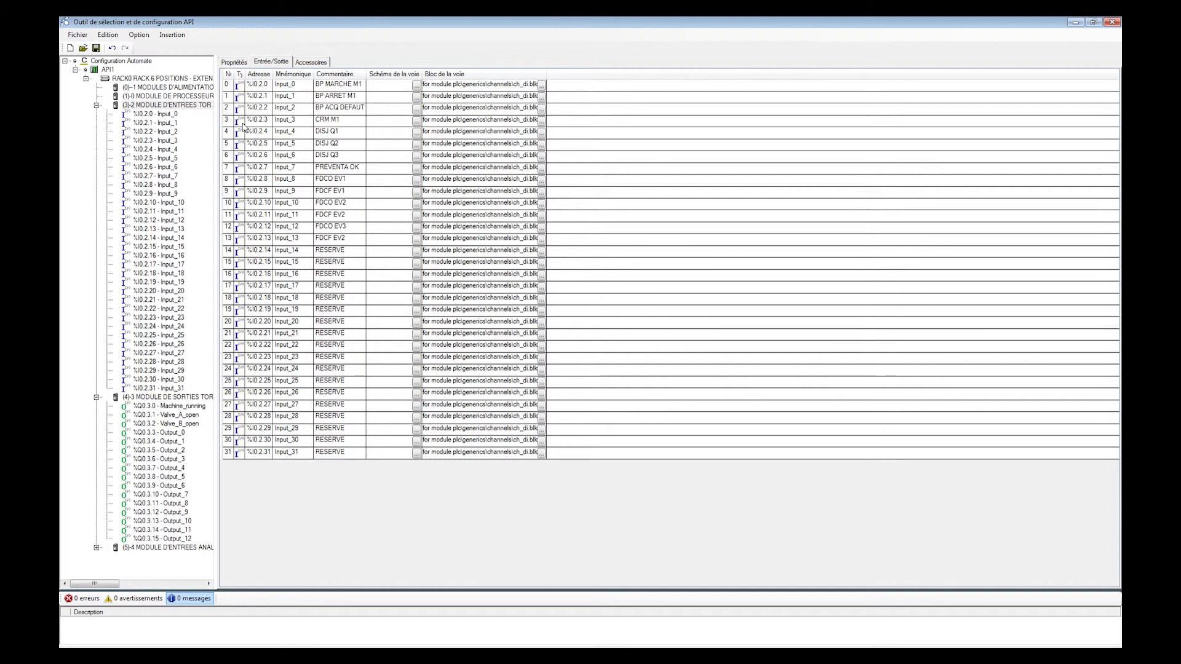
left_click(167, 400)
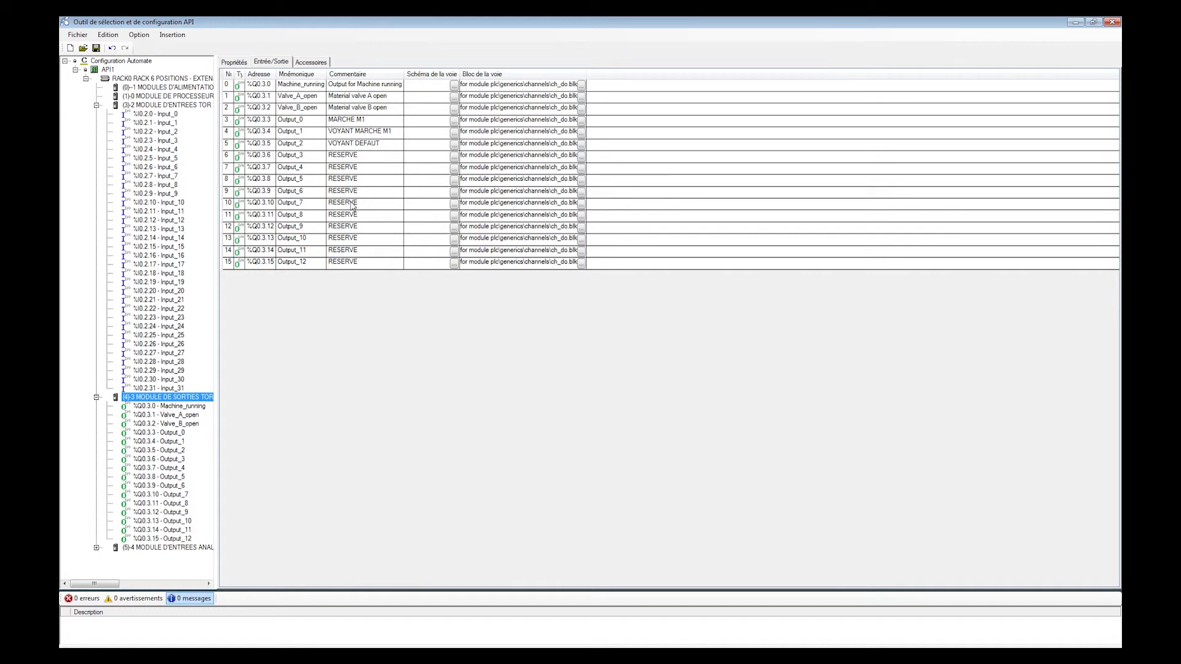
left_click(86, 80)
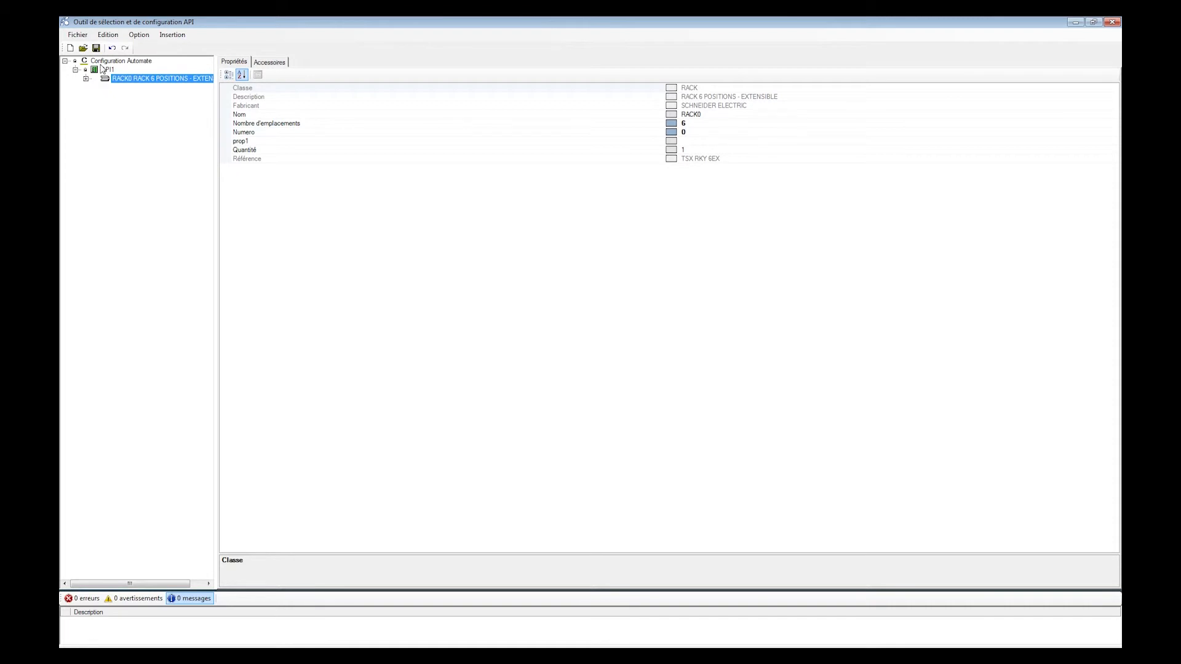
Step: Generate the rack and module folios from the imported PLC configuration, keeping the default generation options
left_click(139, 36)
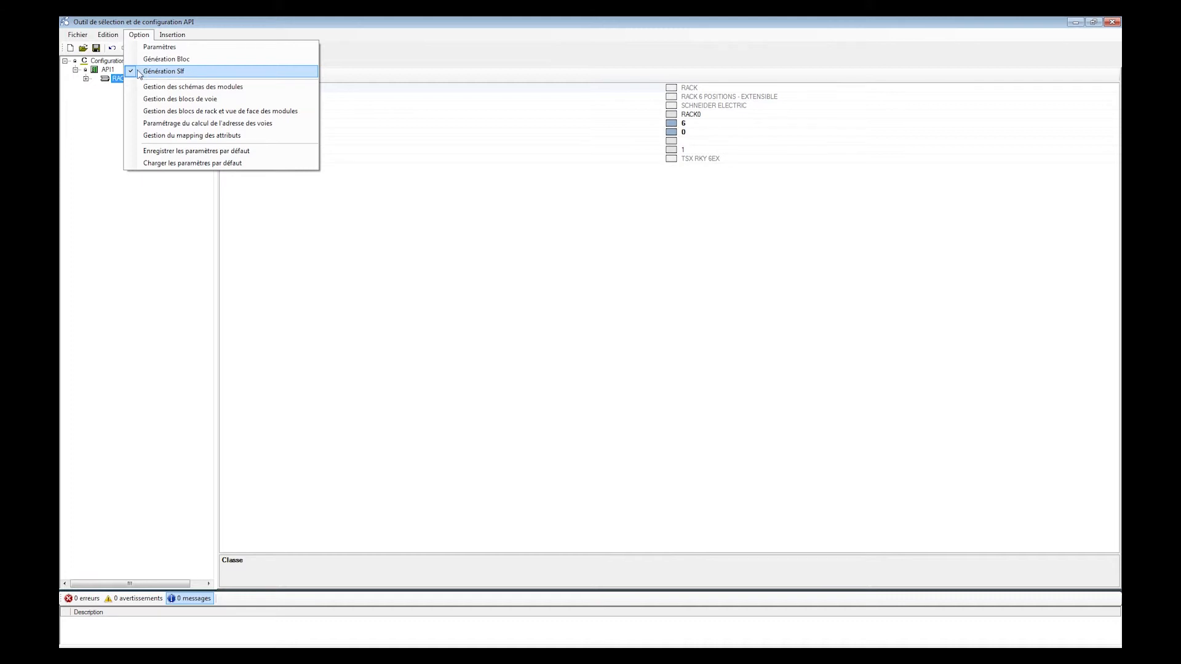
left_click(78, 36)
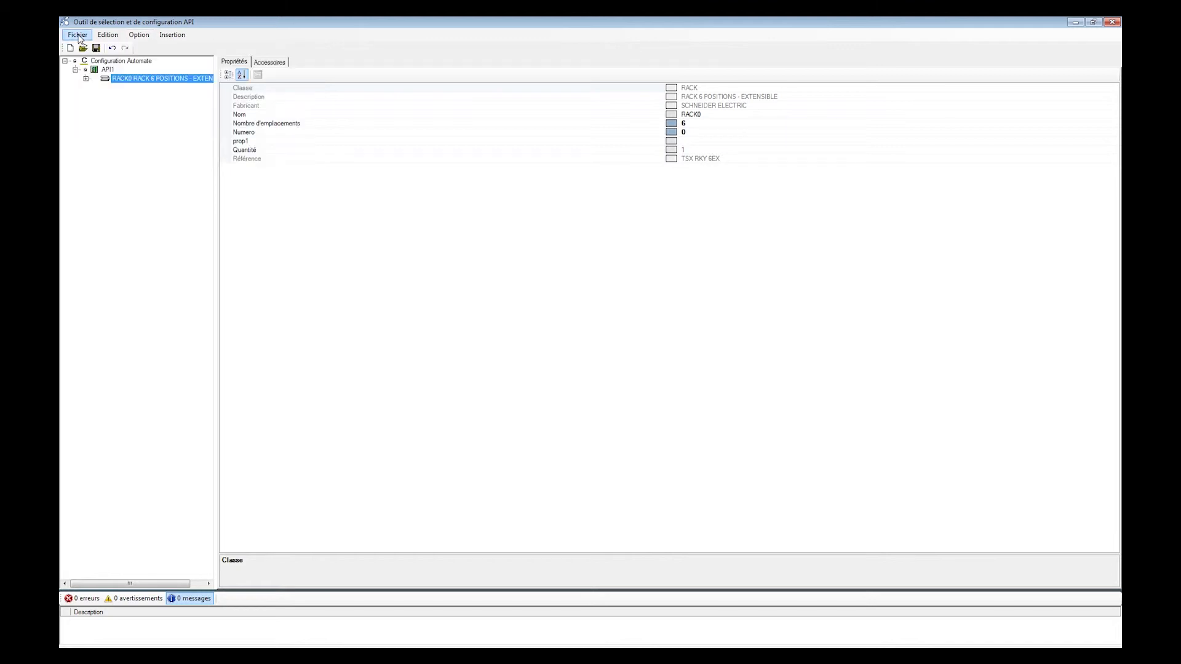
left_click(78, 35)
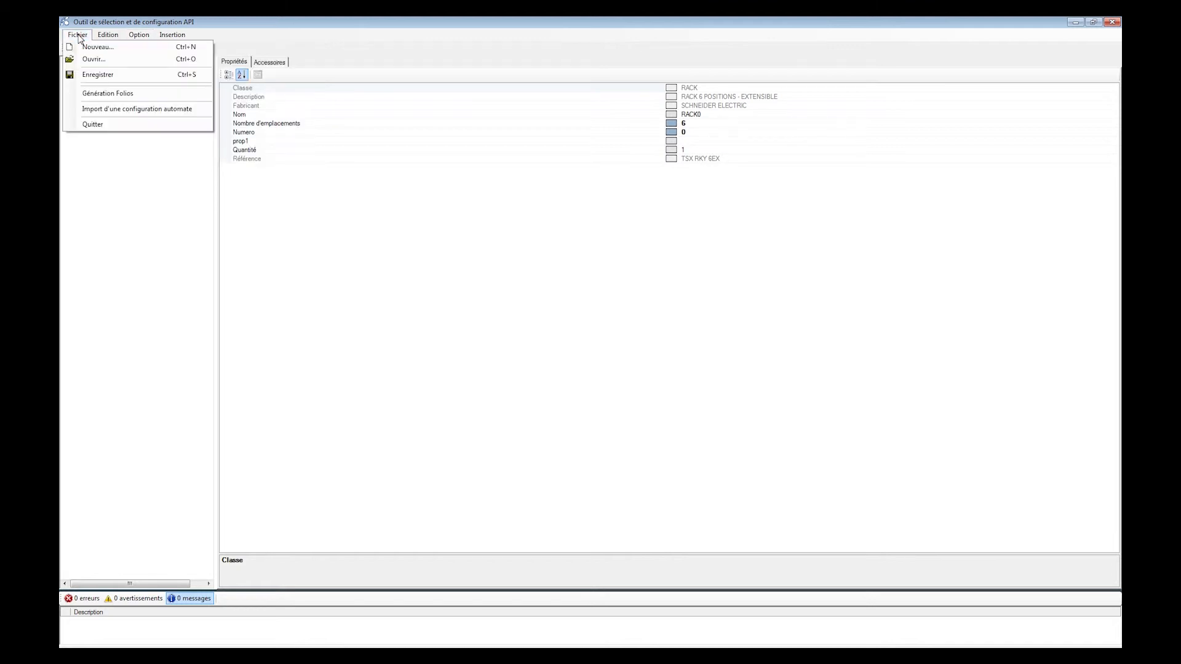
left_click(110, 95)
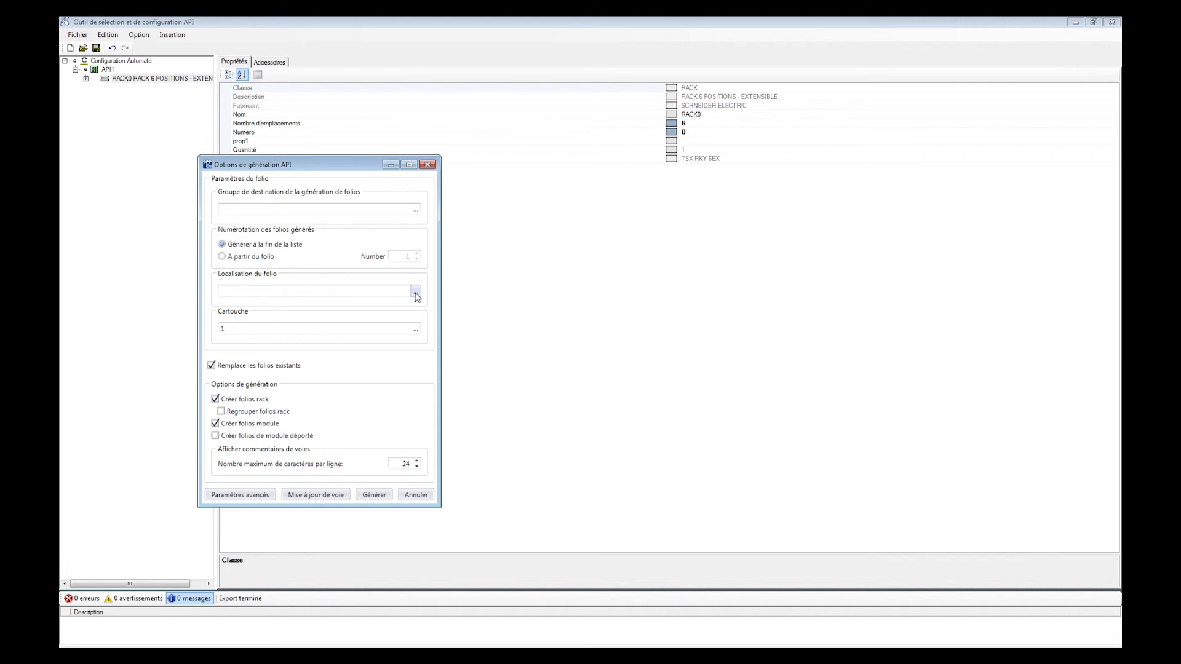
left_click(370, 500)
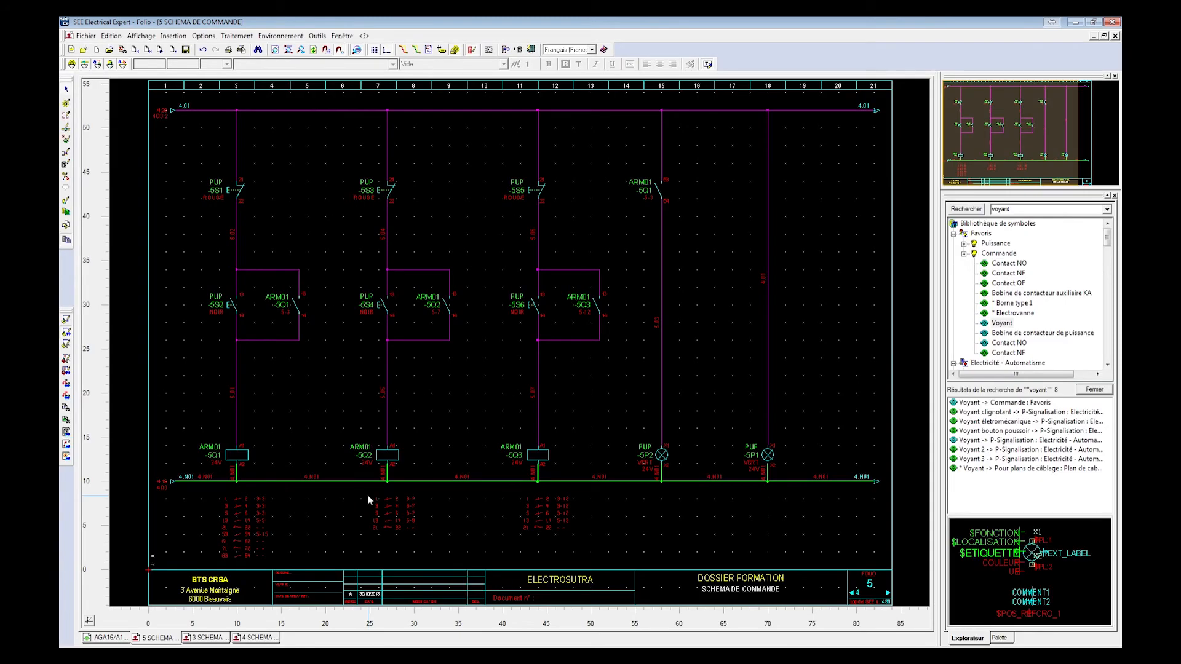
Step: Preview the generated API1 - Configuration Automate folio in the folio explorer, then open folio 2, MOD3 - Module d'entrées
left_click(84, 36)
left_click(112, 149)
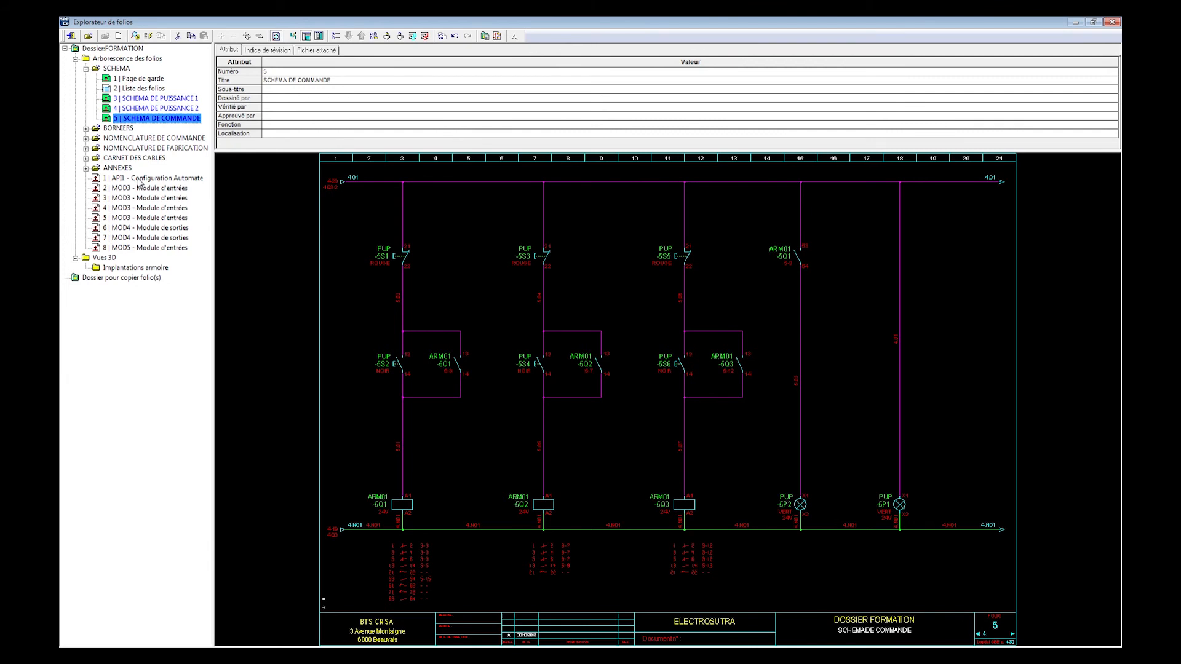
left_click(139, 179)
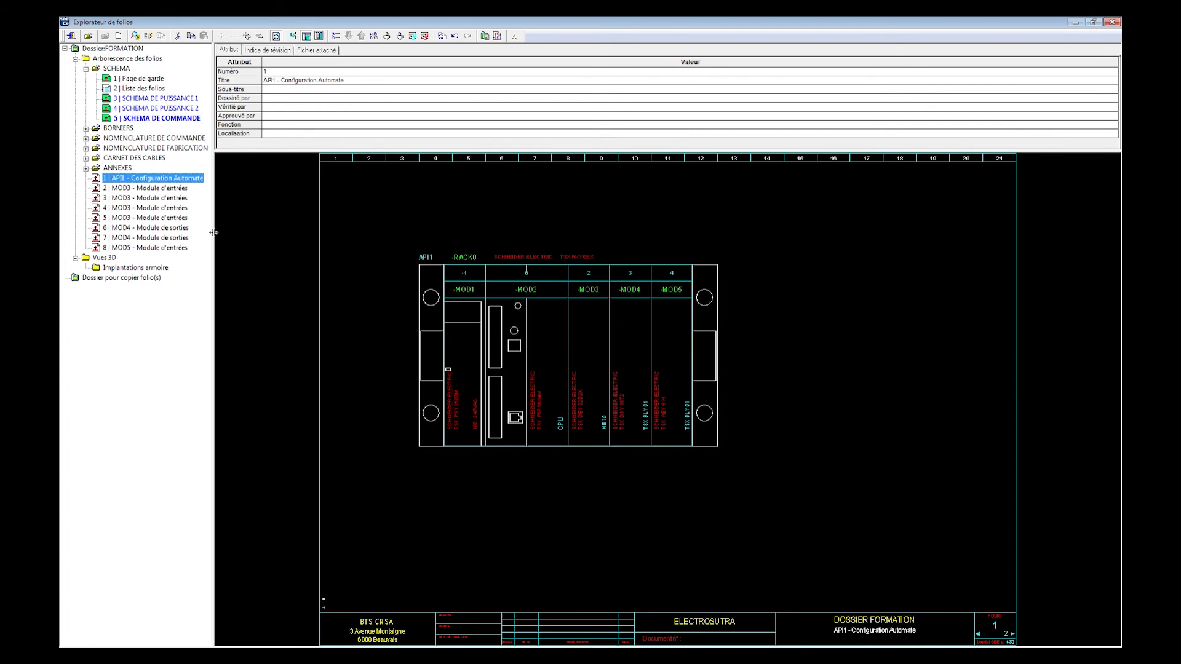
left_click(167, 187)
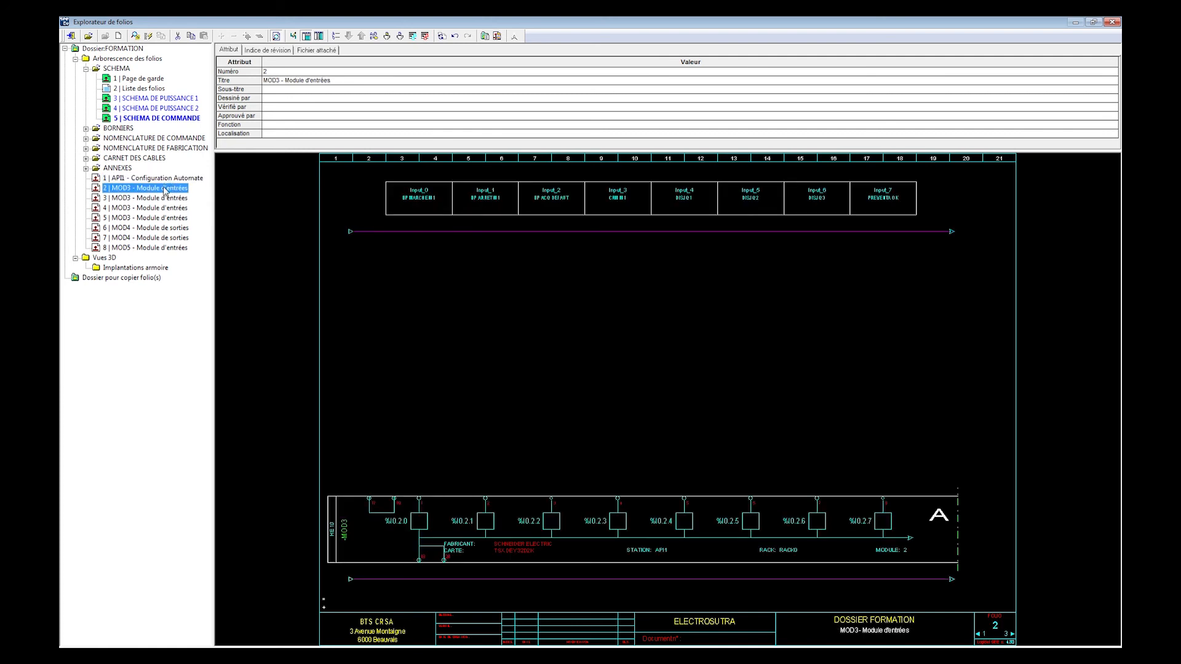
double_click(165, 187)
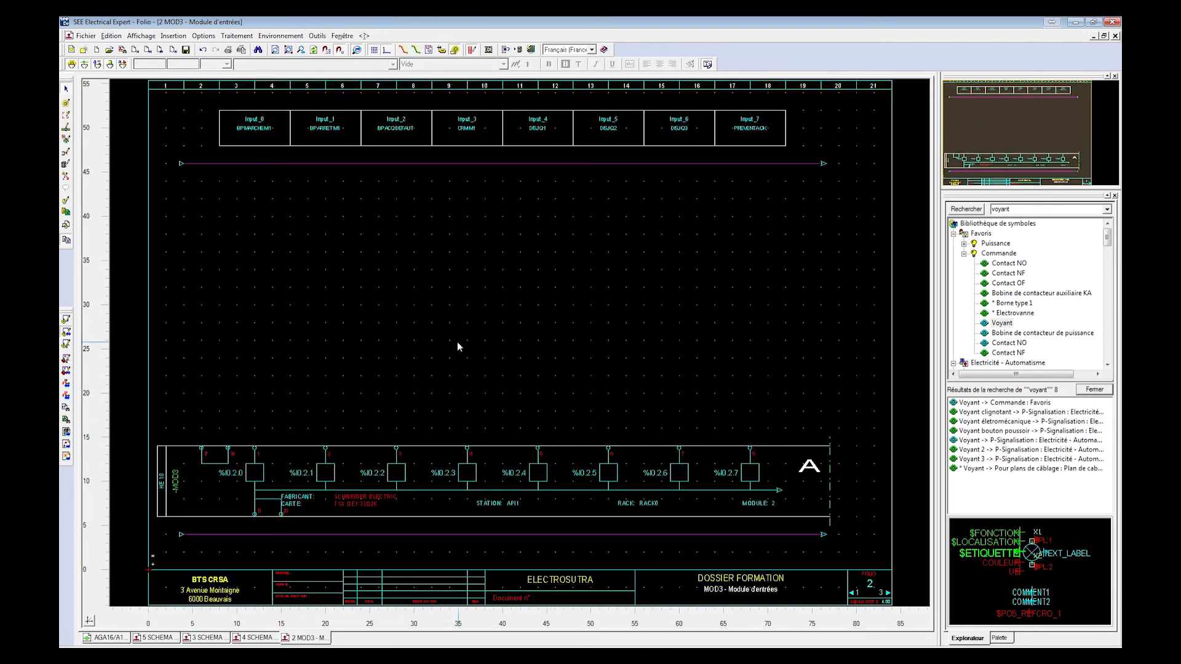
left_click(160, 49)
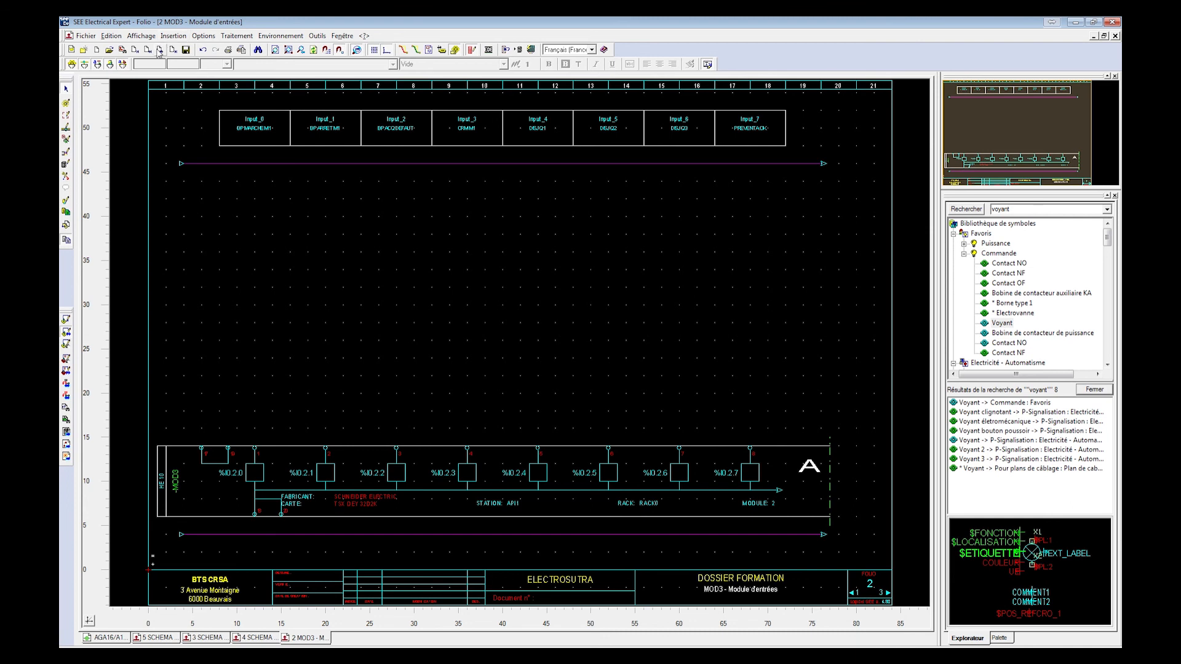